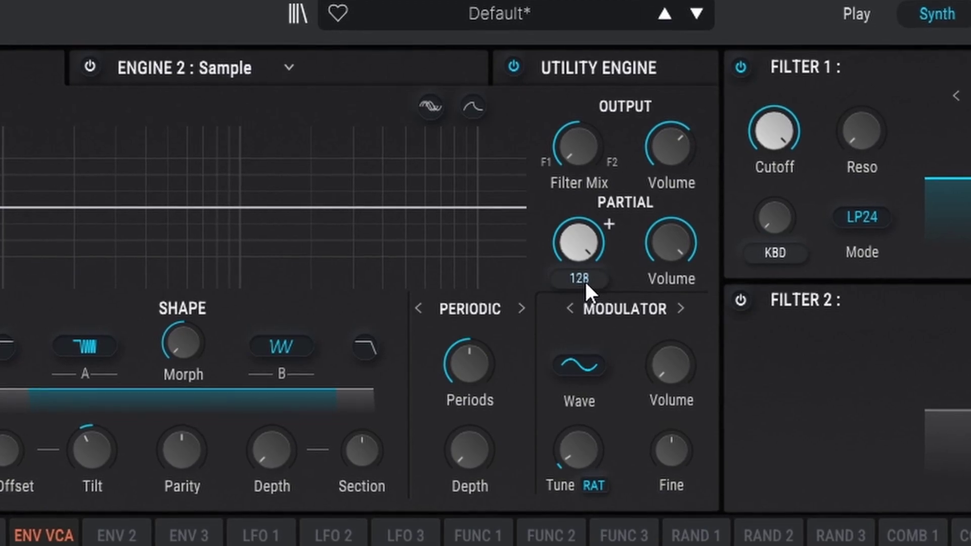
- Set the Harmonic engine's partial limit to 512
click(585, 281)
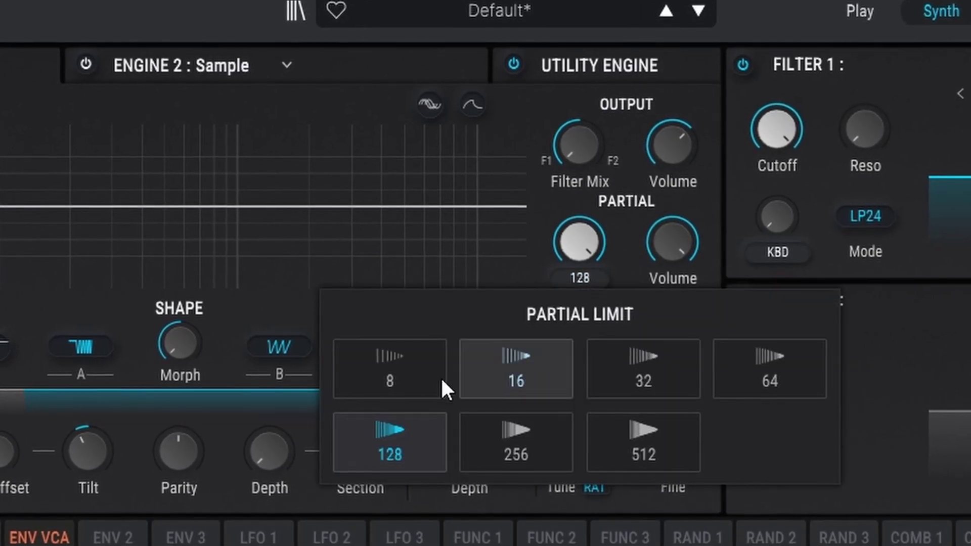
click(344, 395)
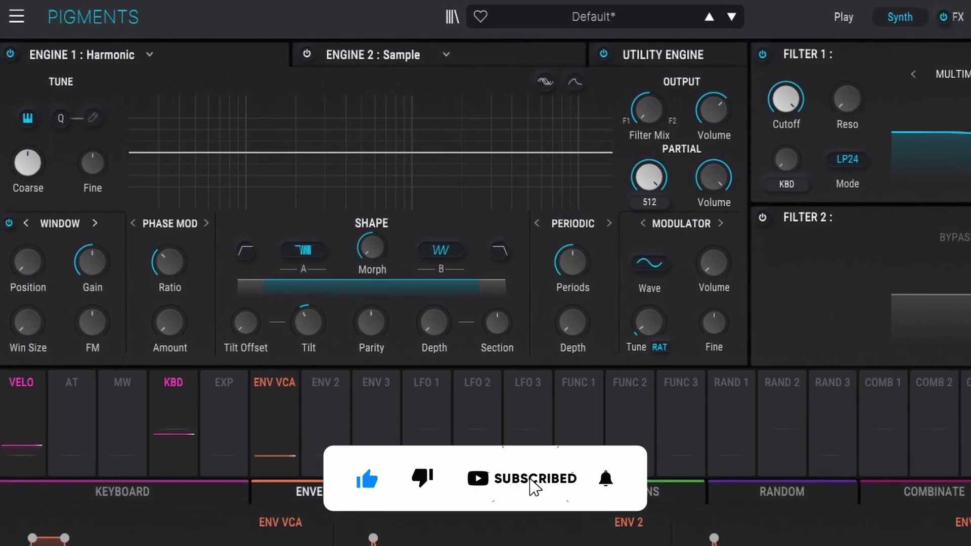
- Vary the Parity in the Shape section to shift the balance between odd and even partials
mouse_move(367, 332)
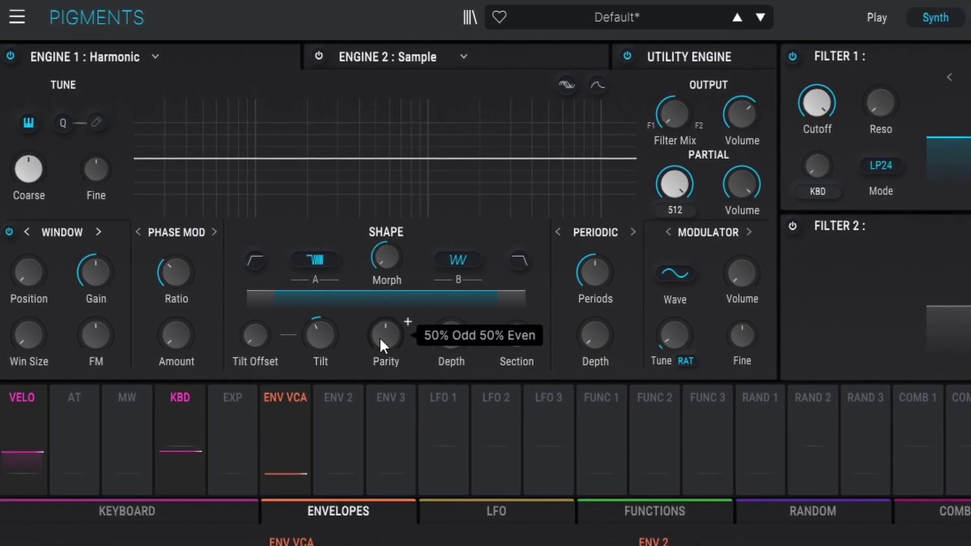
mouse_move(385, 342)
mouse_down()
mouse_move(384, 317)
mouse_move(384, 353)
mouse_up()
mouse_move(488, 408)
mouse_down()
mouse_move(488, 425)
mouse_move(488, 389)
mouse_up()
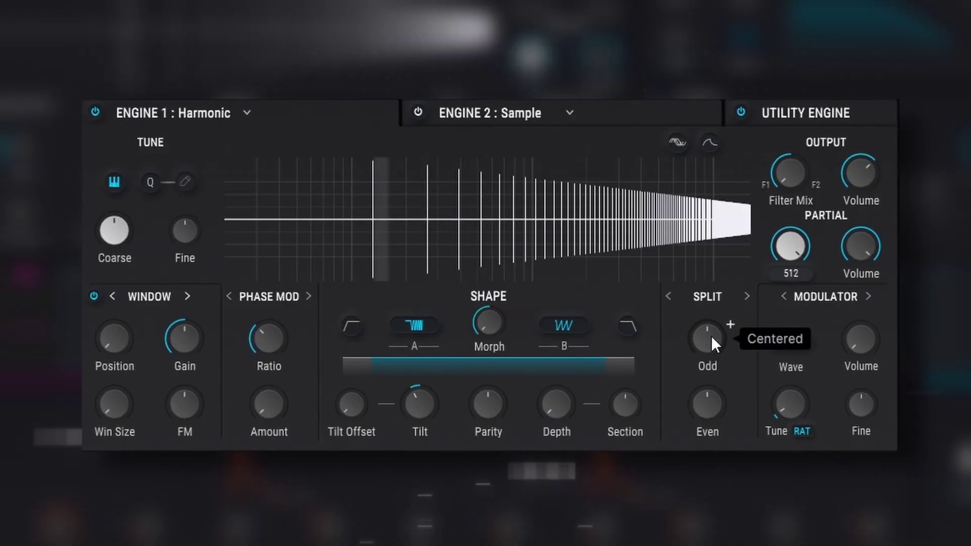
- In the Split partial modulation mode, adjust the Odd and Even amounts to spread the partials
drag(655, 293, 660, 363)
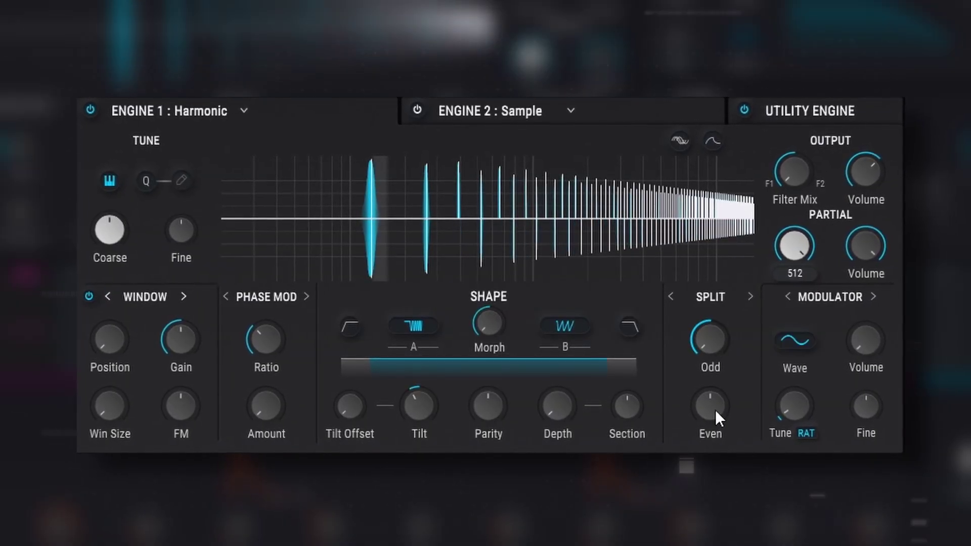
drag(716, 400, 716, 415)
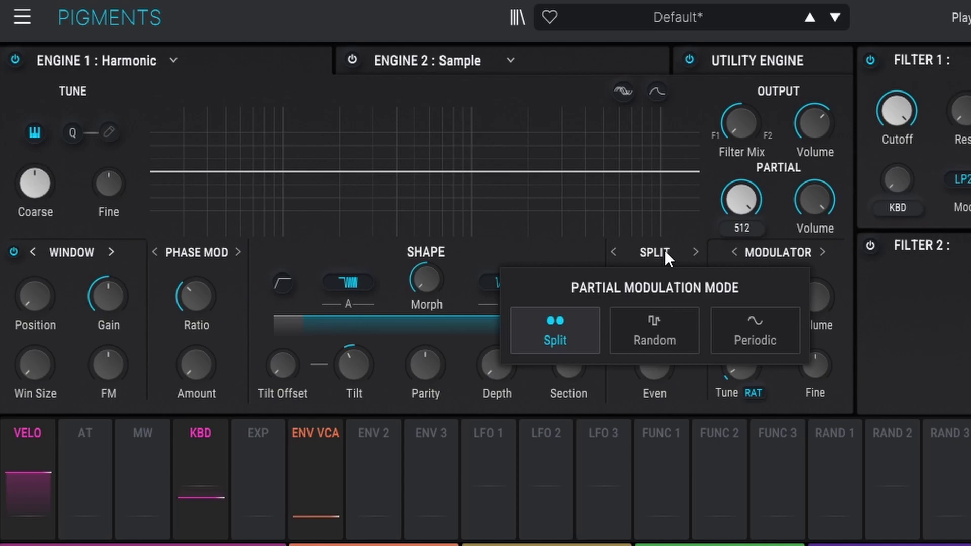
- Switch the partial modulation mode to Random and raise its Depth and Rate
click(653, 332)
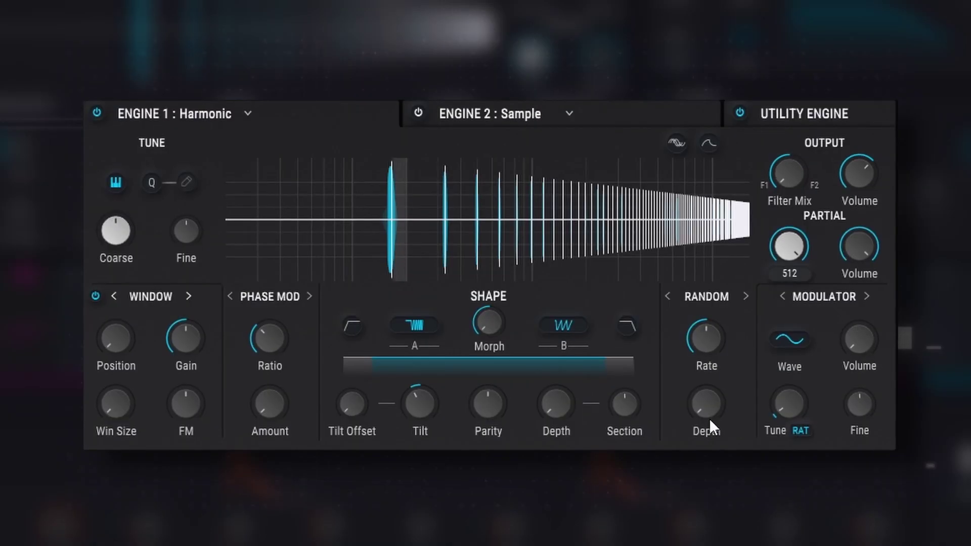
drag(652, 376, 652, 283)
drag(711, 340, 711, 293)
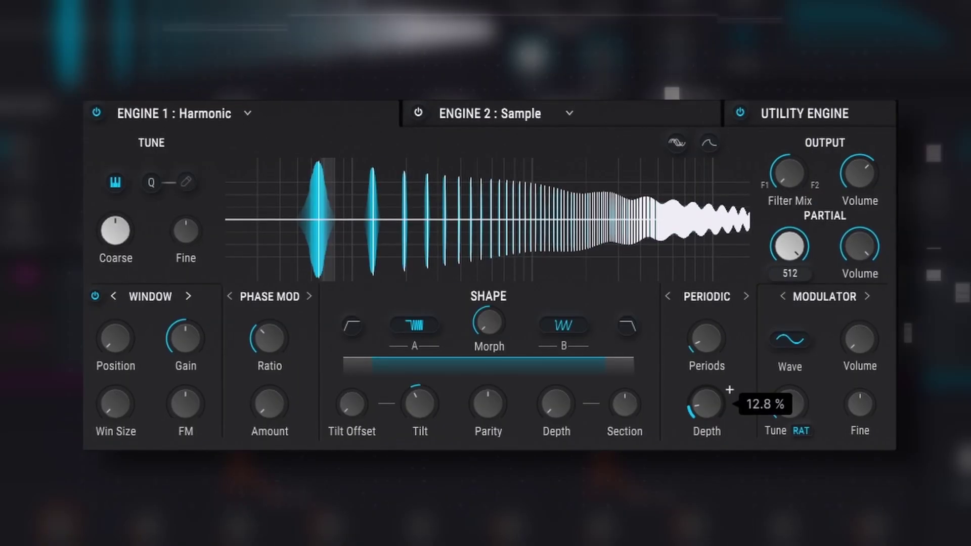
- In Periodic partial modulation mode, raise the Depth to maximum and vary the Periods
drag(709, 405, 734, 391)
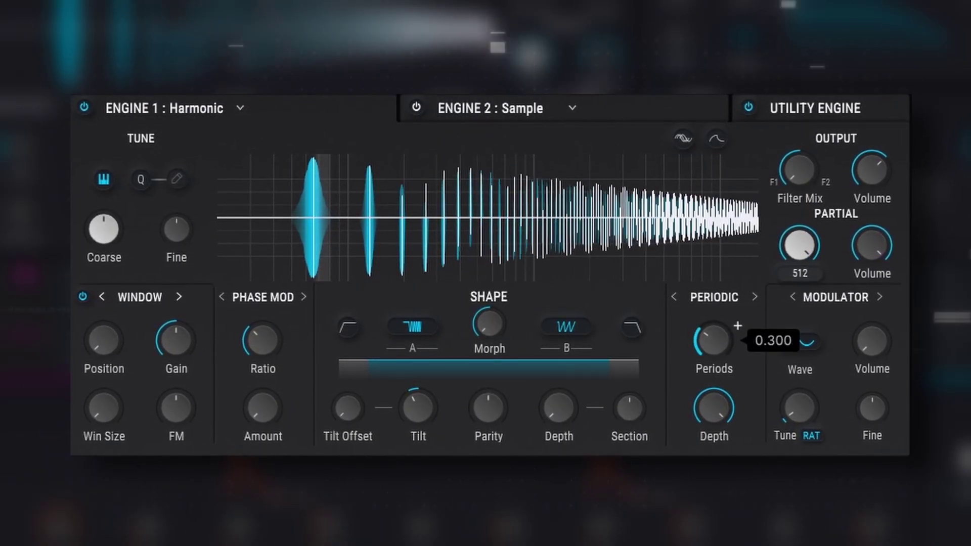
drag(713, 340, 715, 327)
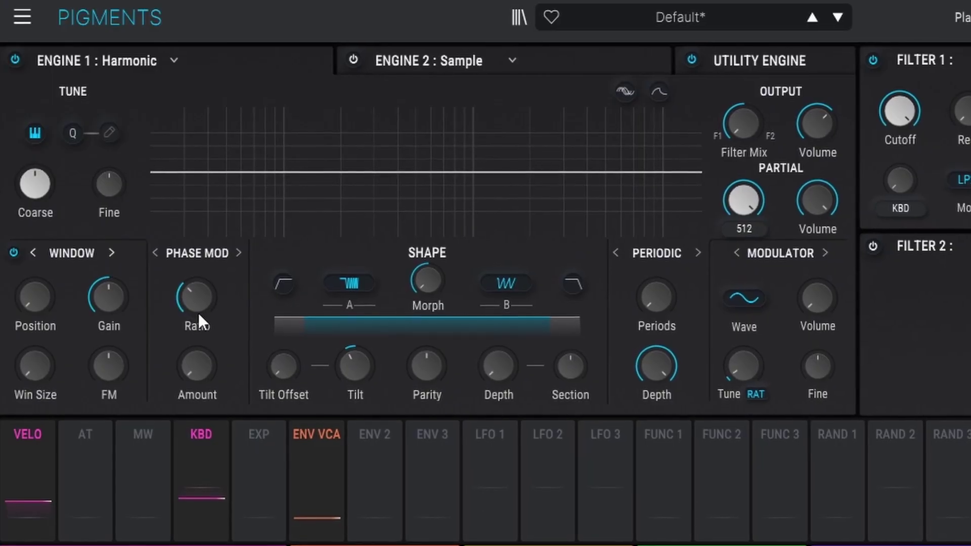
- Sweep the Phase Mod Ratio through about 2.16 and reset it to 1.00
mouse_move(199, 306)
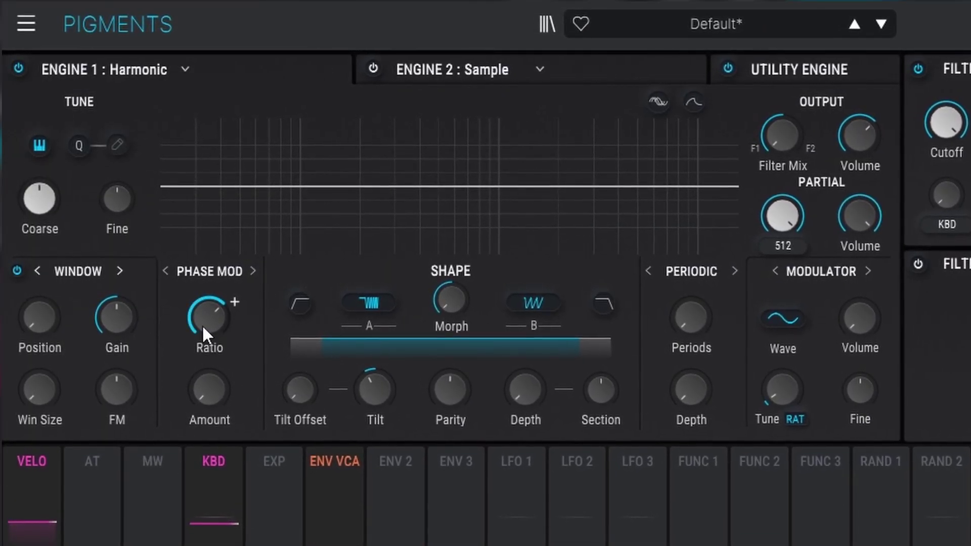
mouse_move(207, 315)
drag(209, 319, 209, 321)
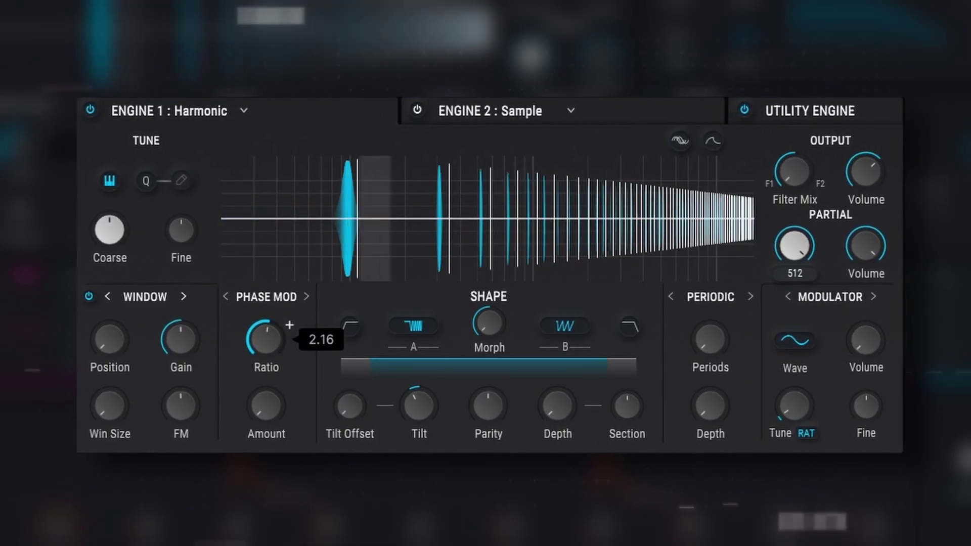
double_click(275, 339)
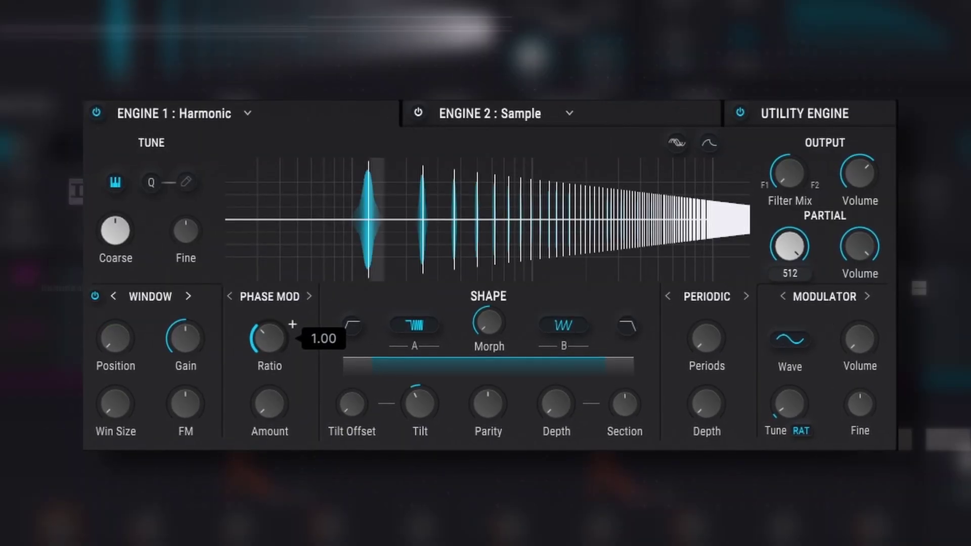
- Lower the Phase Mod Ratio into negative values, to about -0.561, and bring it back up
drag(220, 320, 266, 347)
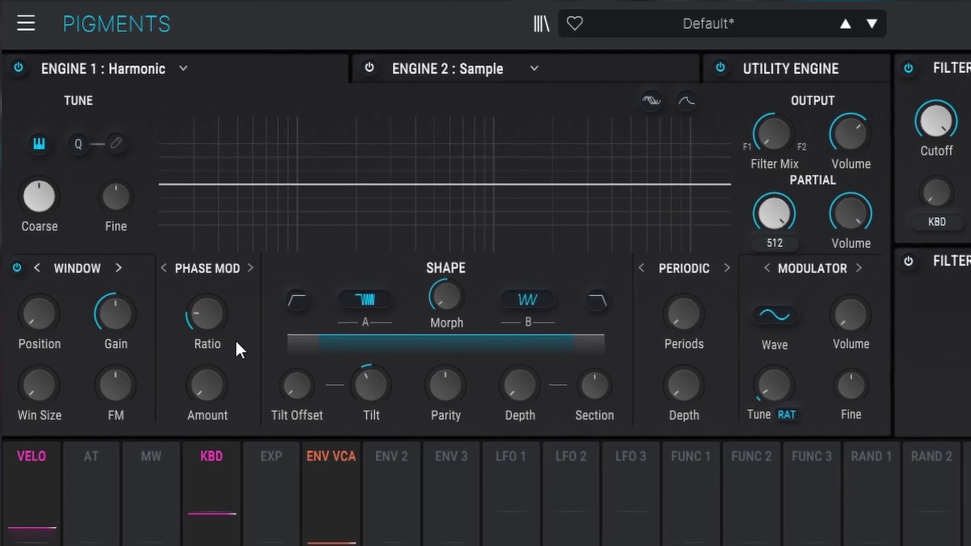
drag(207, 314, 207, 320)
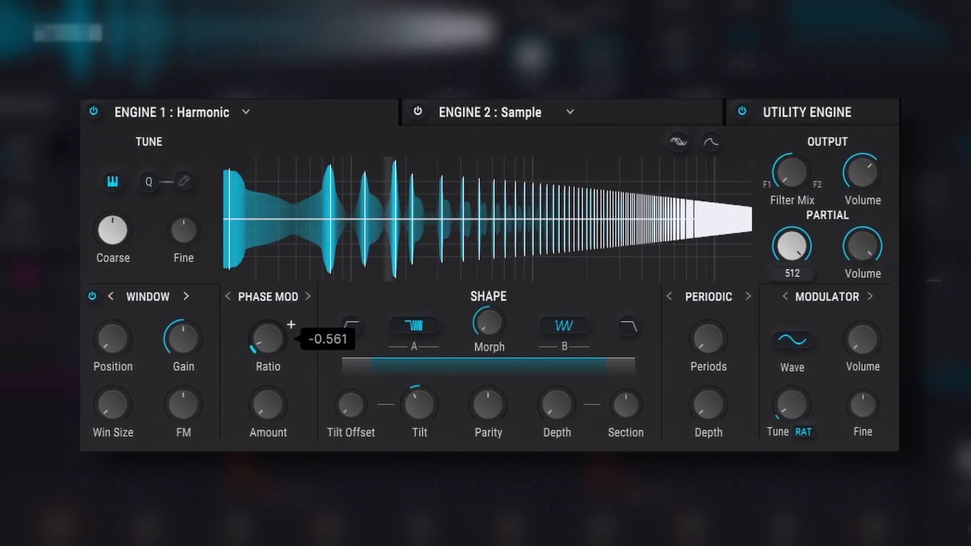
drag(273, 338, 272, 327)
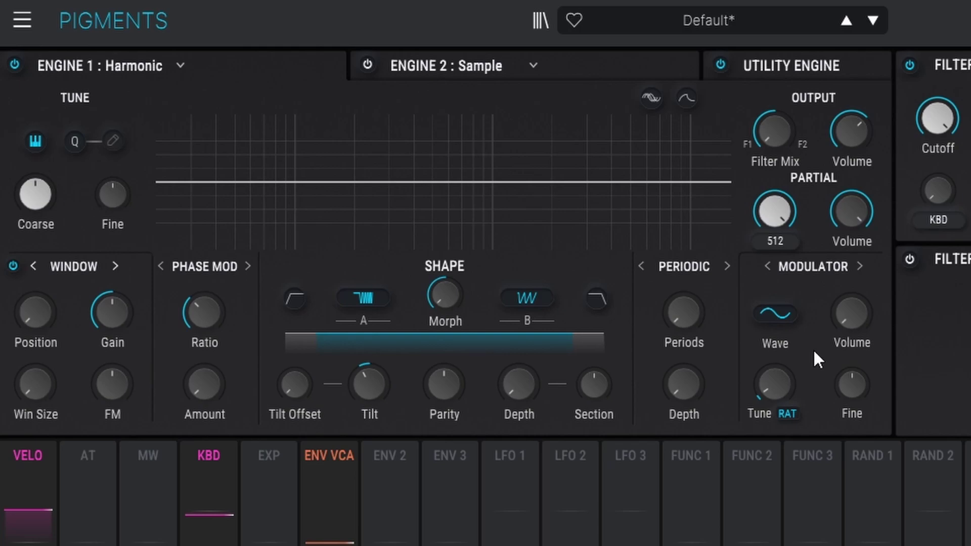
- Raise the Phase Mod Amount to roughly three quarters of its range
mouse_move(211, 381)
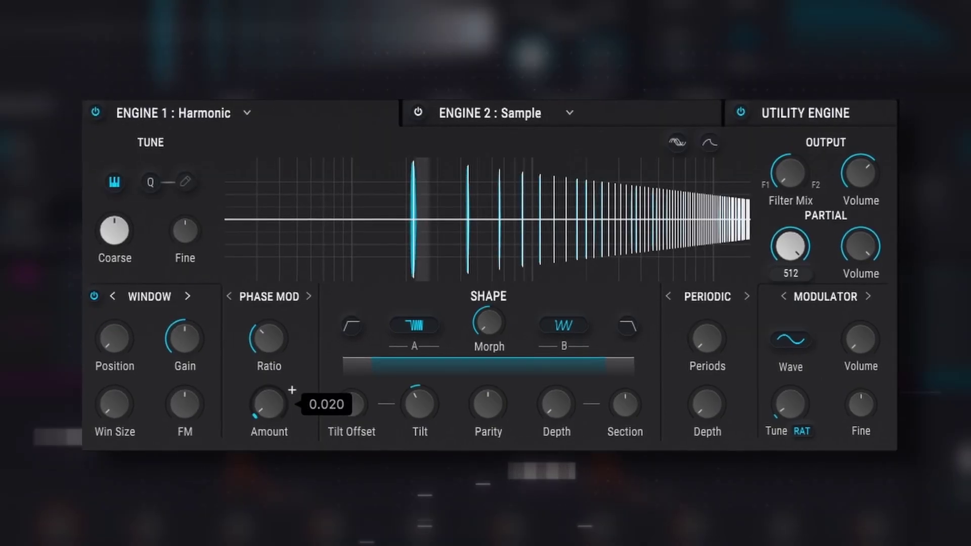
scroll(292, 389, up, 5)
scroll(816, 390, up, 9)
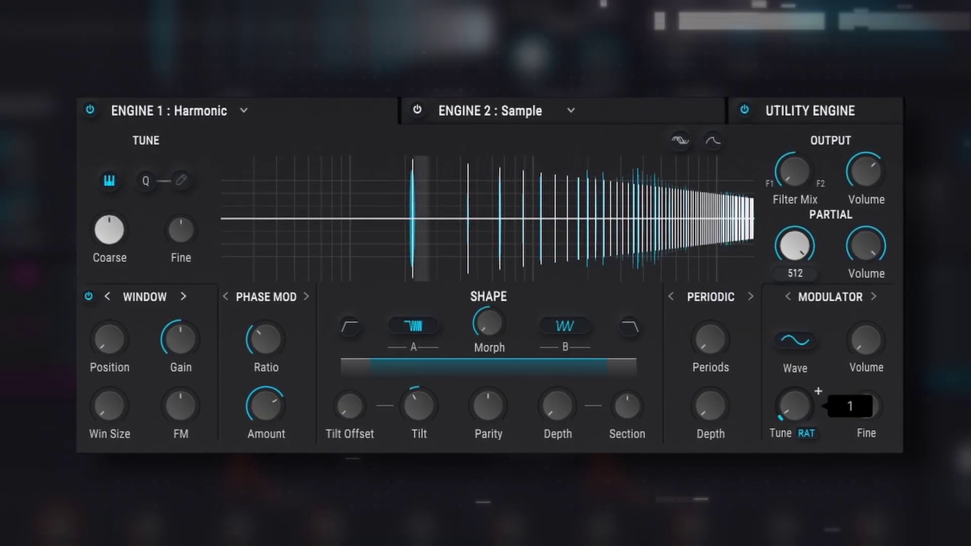
- Change the crossmod source to Engine 2 and raise its sample Start and Fine tuning
click(833, 297)
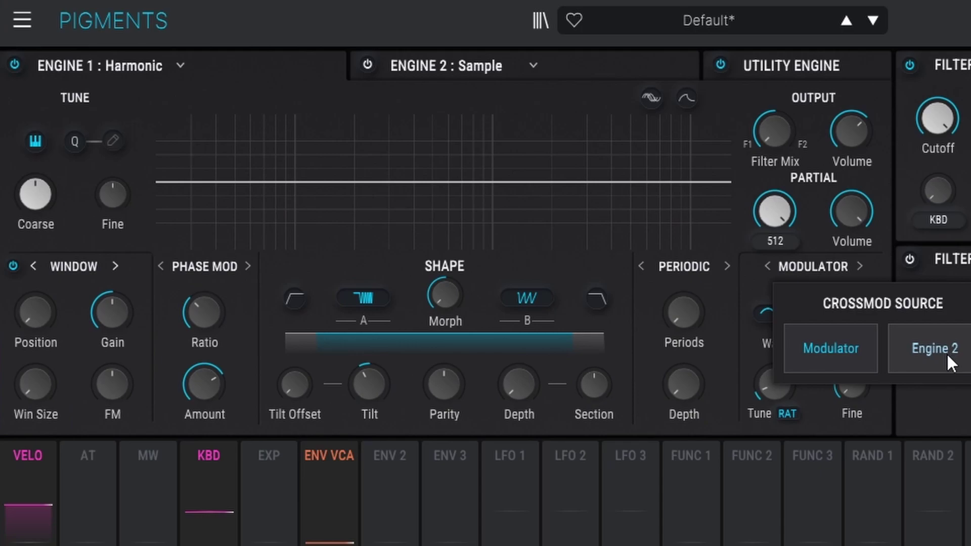
click(947, 353)
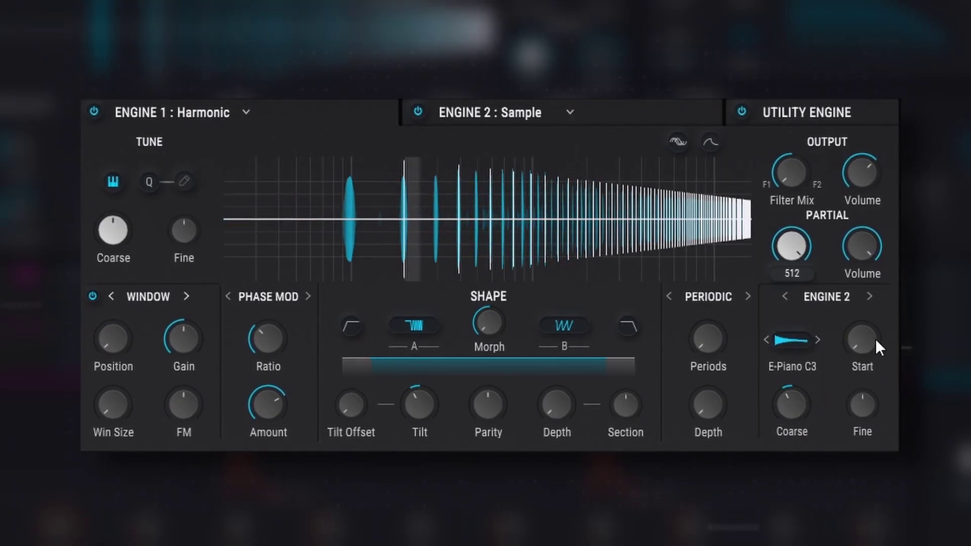
scroll(859, 348, up, 2)
scroll(865, 405, up, 5)
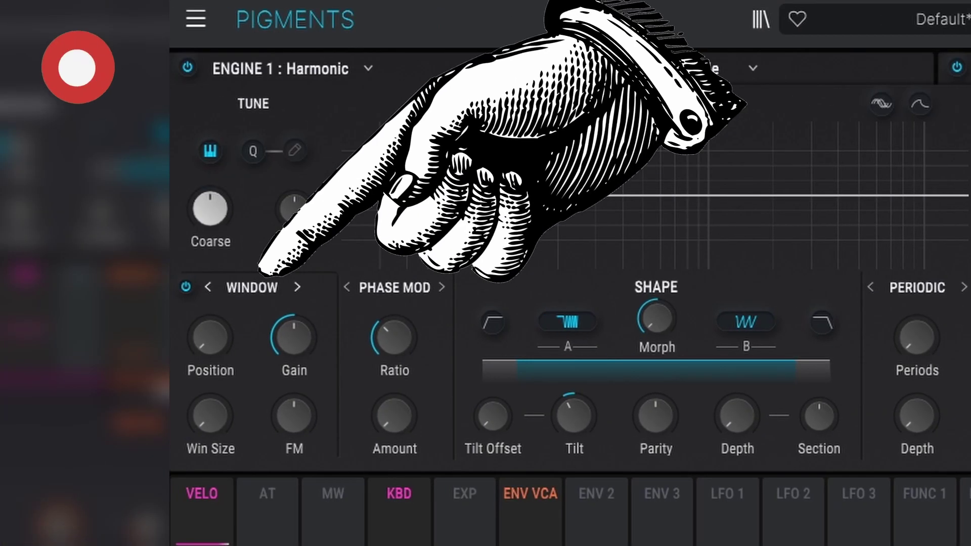
- Use the Window mode for the partials and set its Win Size to about 12.6
click(239, 292)
click(376, 387)
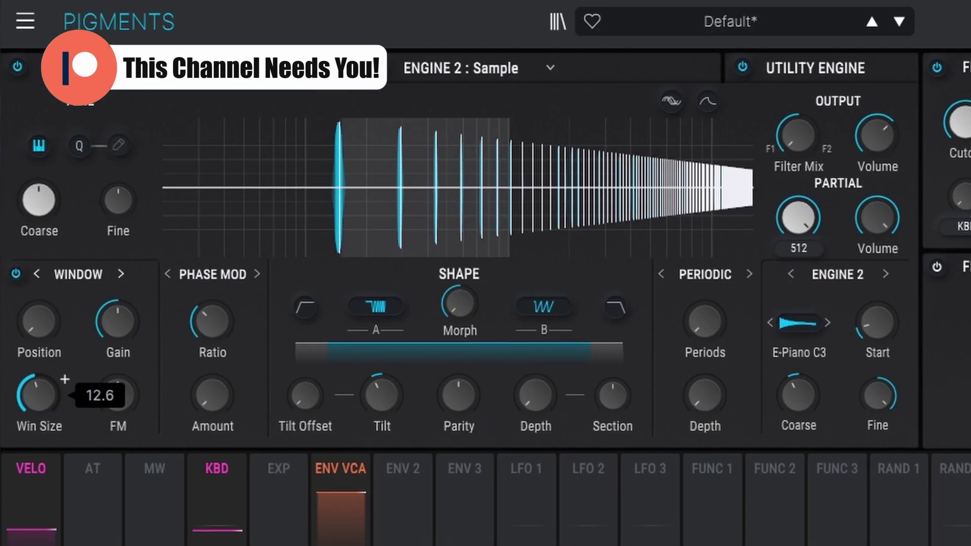
drag(26, 353, 26, 278)
- Move the window's Position across the spectrum and adjust its Gain, up to about 17.8 dB
drag(115, 330, 115, 313)
mouse_move(39, 330)
mouse_down()
mouse_move(40, 348)
mouse_move(39, 338)
mouse_up()
drag(129, 333, 129, 346)
drag(123, 412, 122, 362)
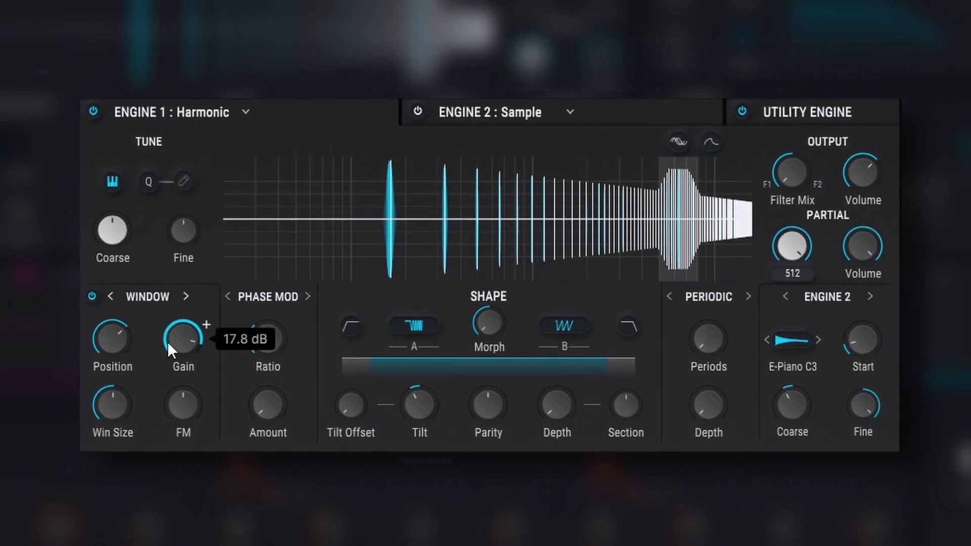
drag(112, 338, 112, 338)
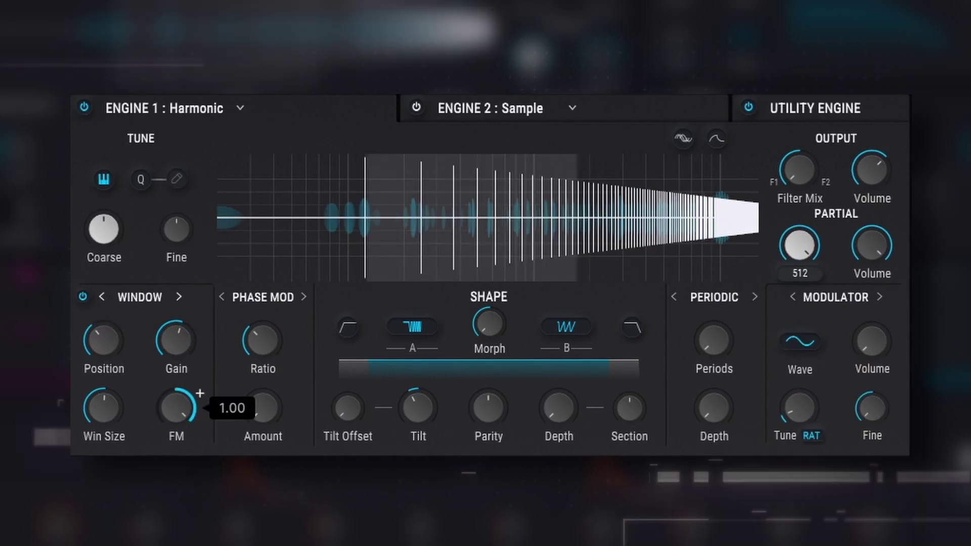
- Vary the Window section's FM amount and shift the window's Position
drag(177, 407, 177, 425)
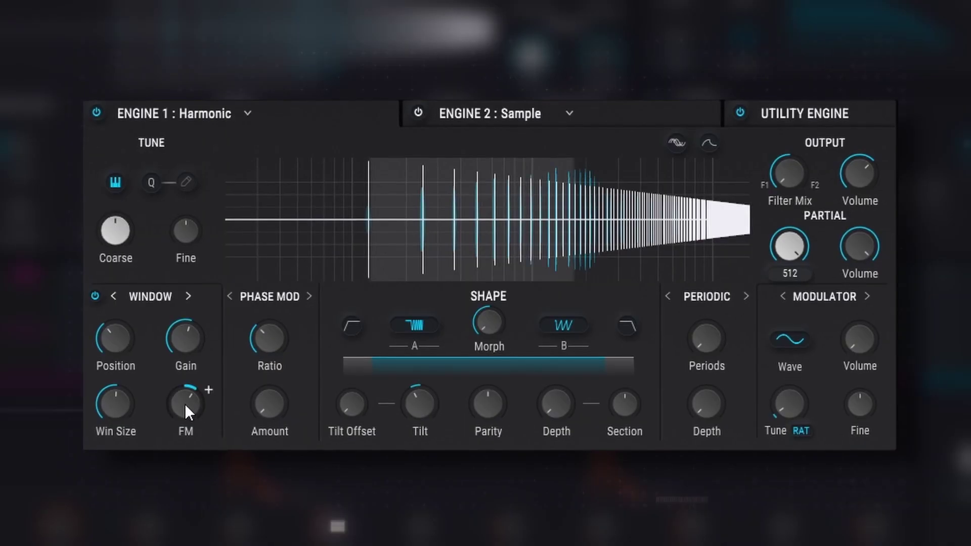
drag(184, 404, 184, 389)
drag(114, 354, 113, 334)
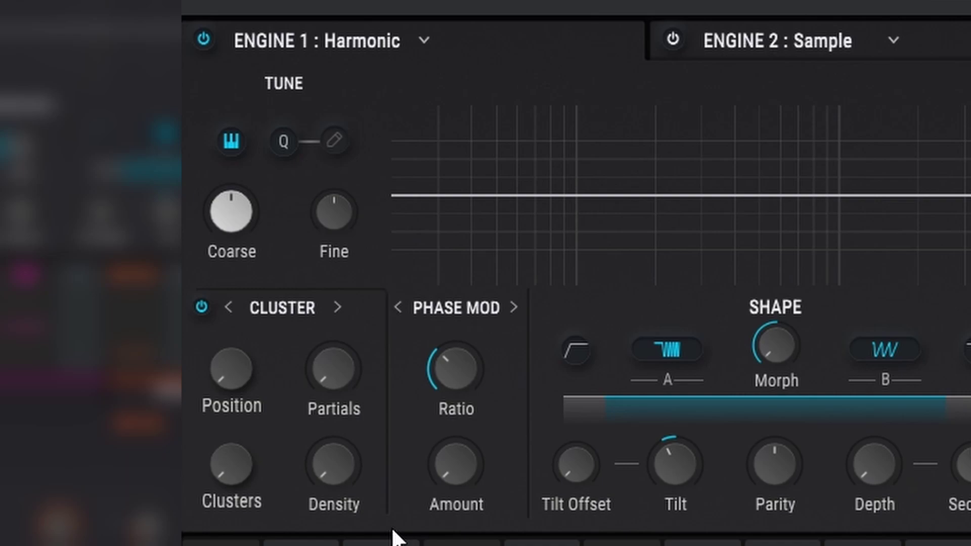
- In Cluster mode, raise the Partials and set the Density to 100%
drag(332, 368, 332, 390)
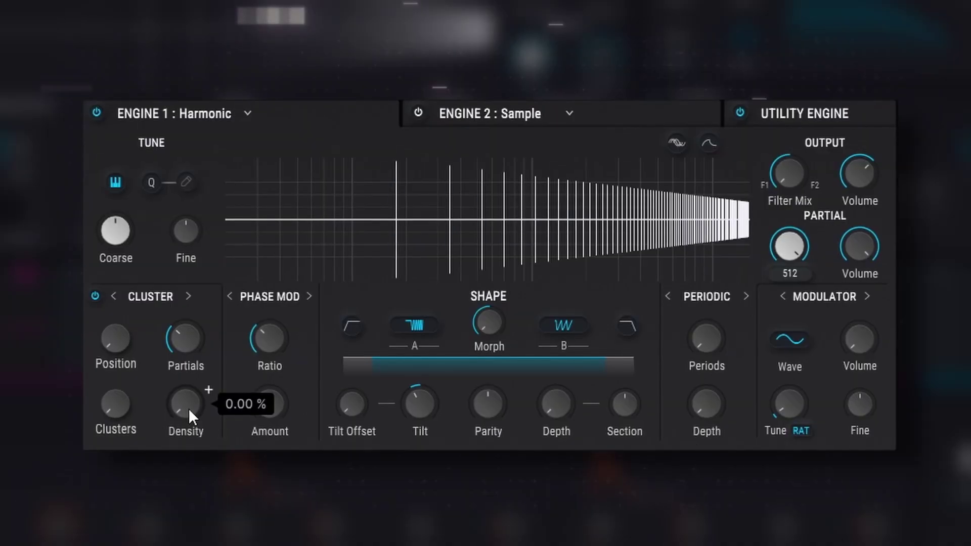
drag(342, 468, 343, 440)
drag(182, 405, 182, 362)
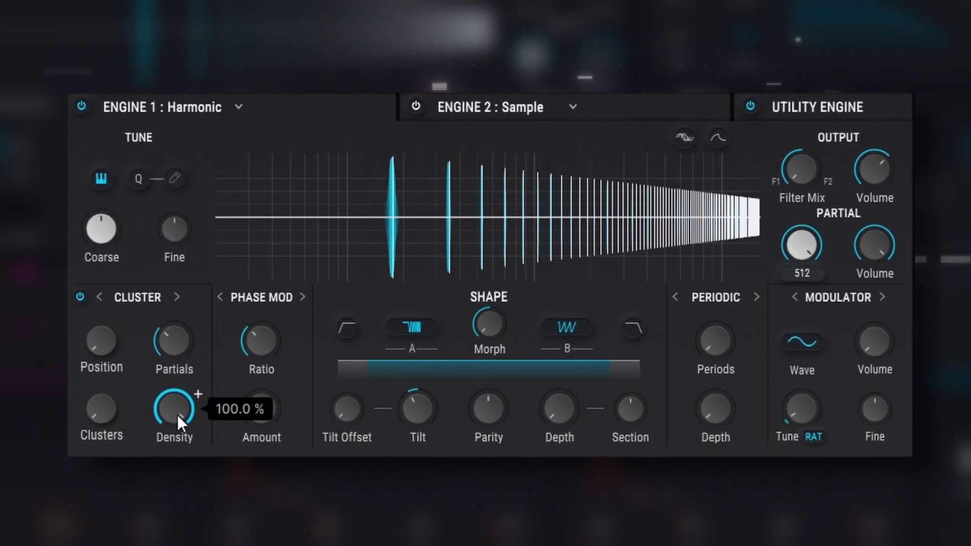
- Adjust the cluster's Position and Partials, and raise the number of Clusters
mouse_move(187, 329)
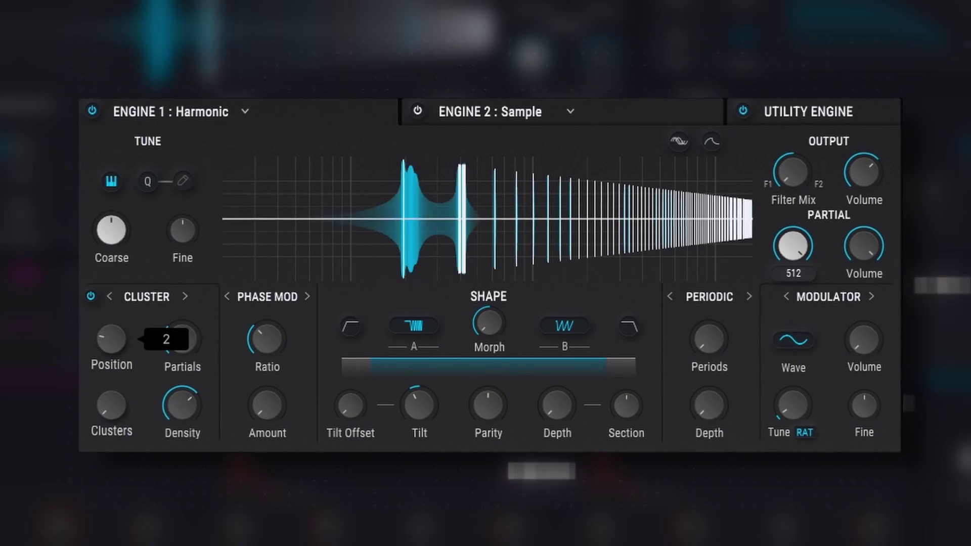
drag(177, 340, 141, 360)
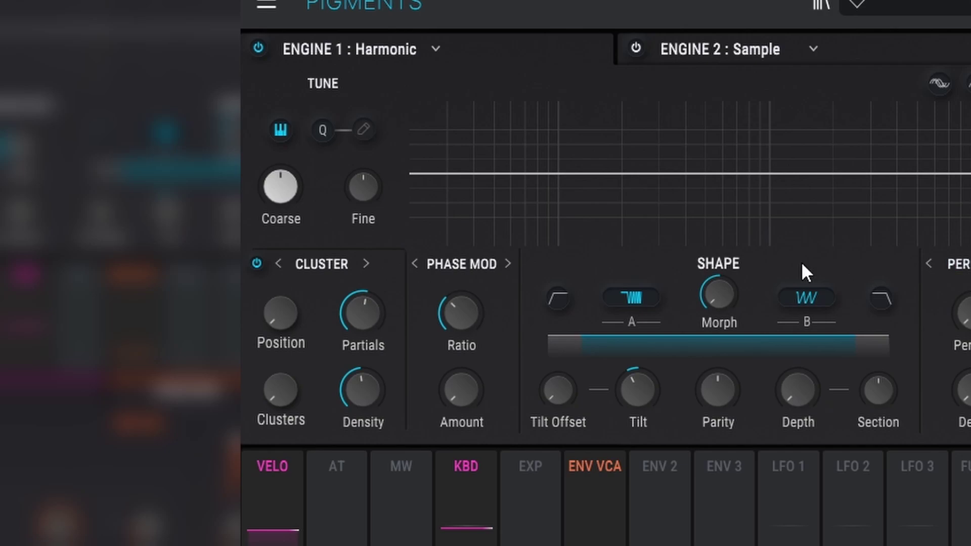
mouse_move(283, 393)
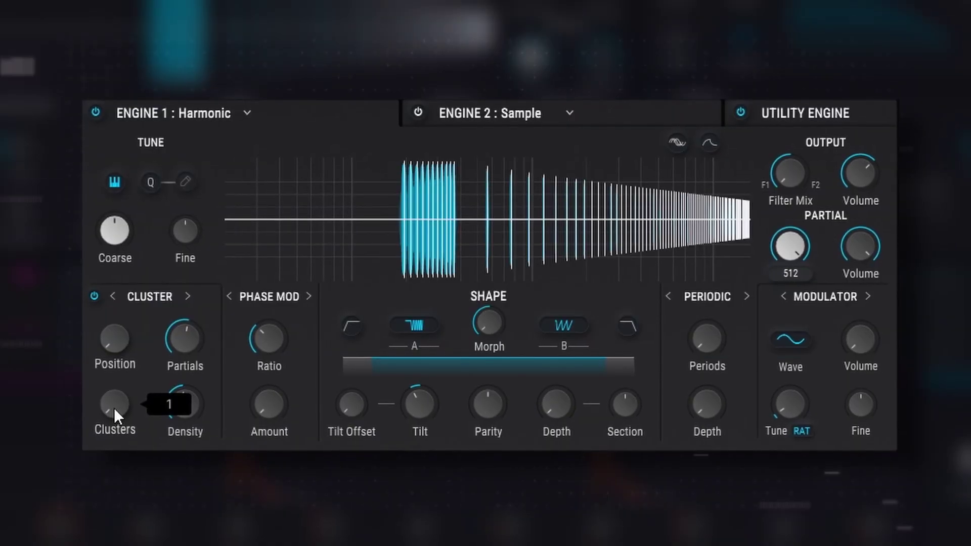
drag(111, 404, 112, 344)
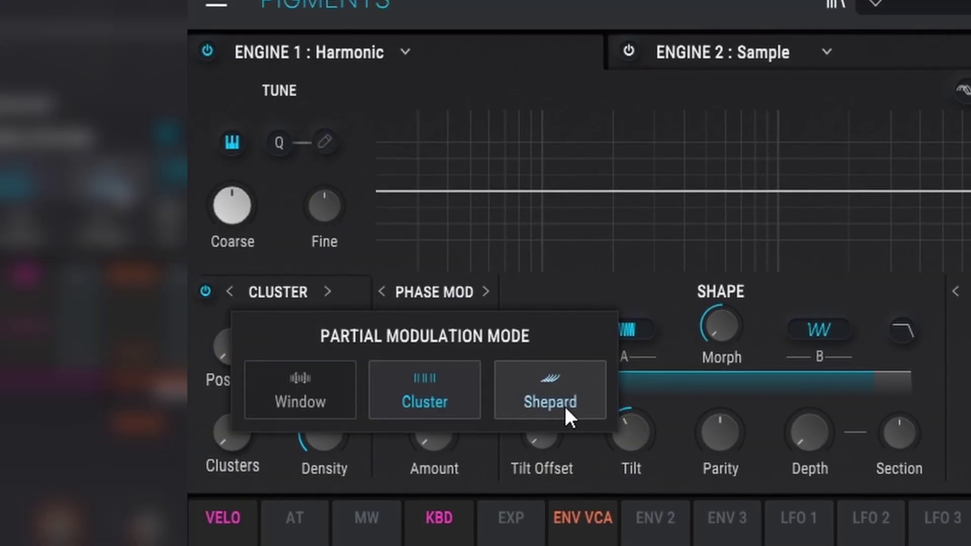
- Switch the partial modulation mode to Shepard and lower its Phi to about 0.352
click(566, 406)
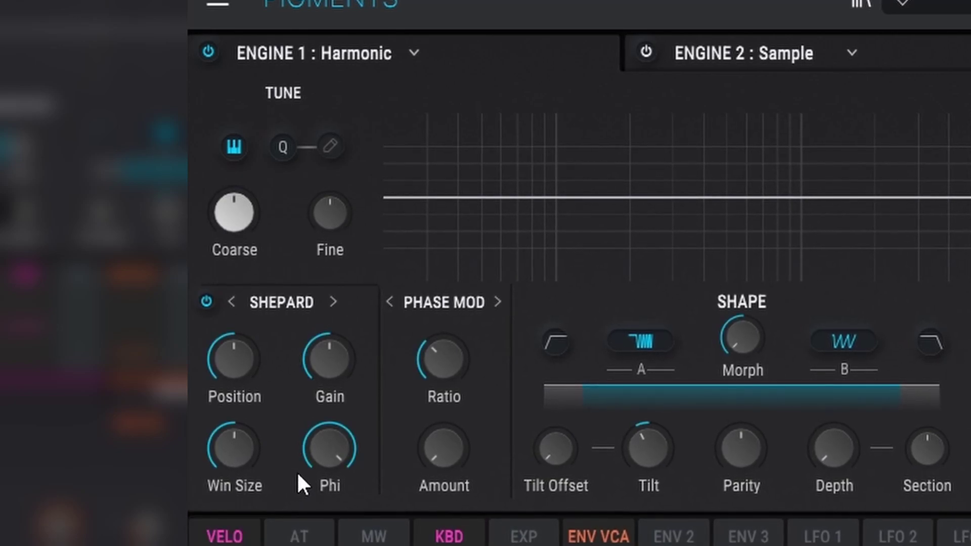
mouse_move(315, 473)
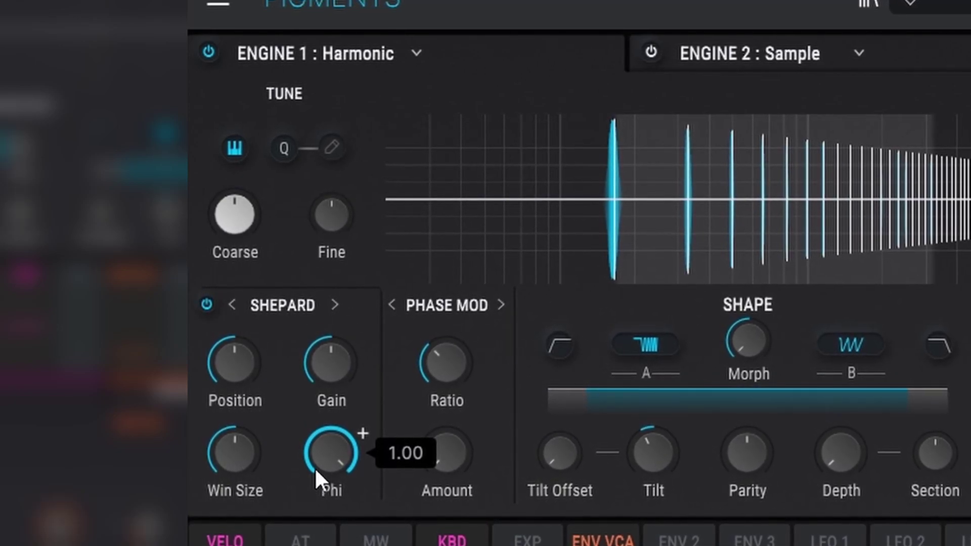
drag(315, 473, 314, 479)
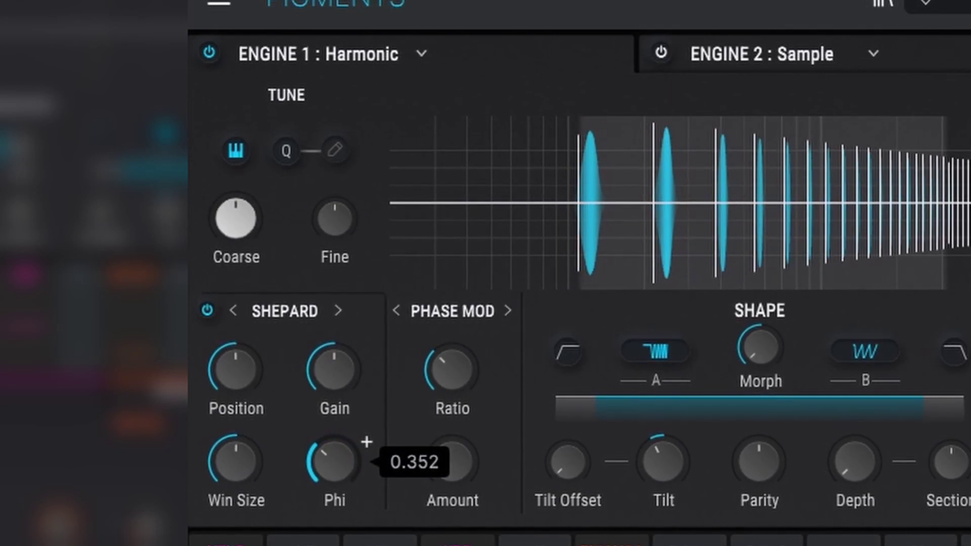
- Raise the Shepard modulation's Phi to its maximum of 1.00
drag(368, 445, 368, 394)
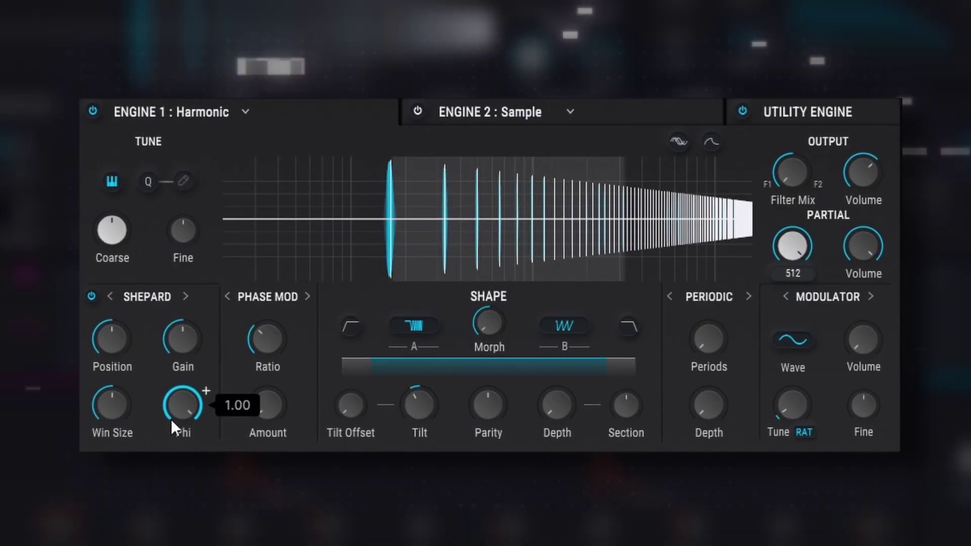
drag(328, 503, 328, 513)
drag(180, 406, 181, 479)
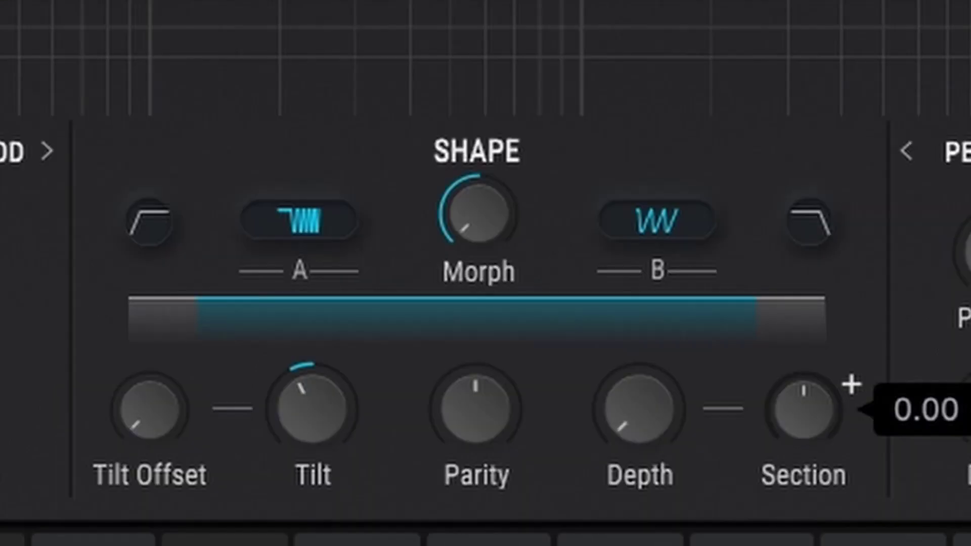
- Raise the Shape section's Depth to about halfway and offset its Section value slightly
drag(651, 402, 650, 411)
drag(796, 420, 795, 409)
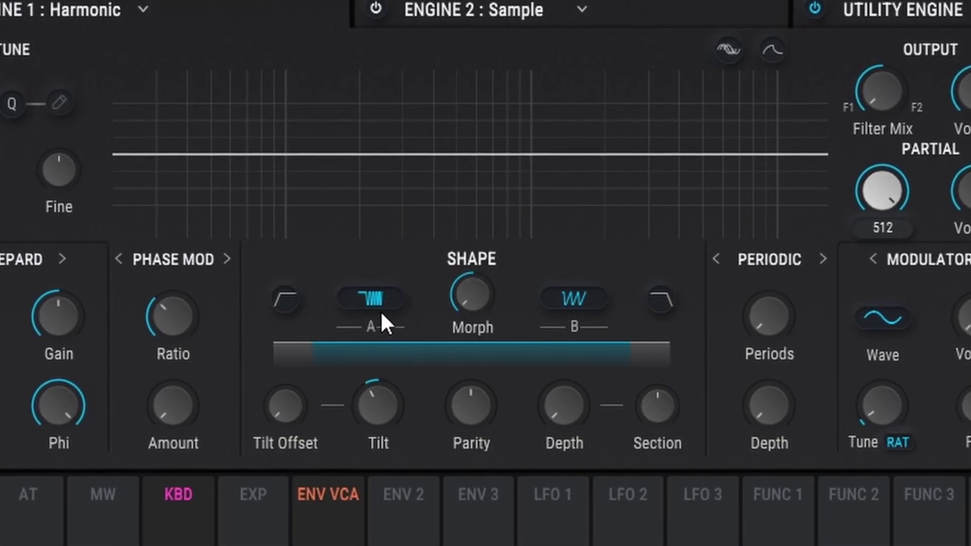
mouse_move(554, 418)
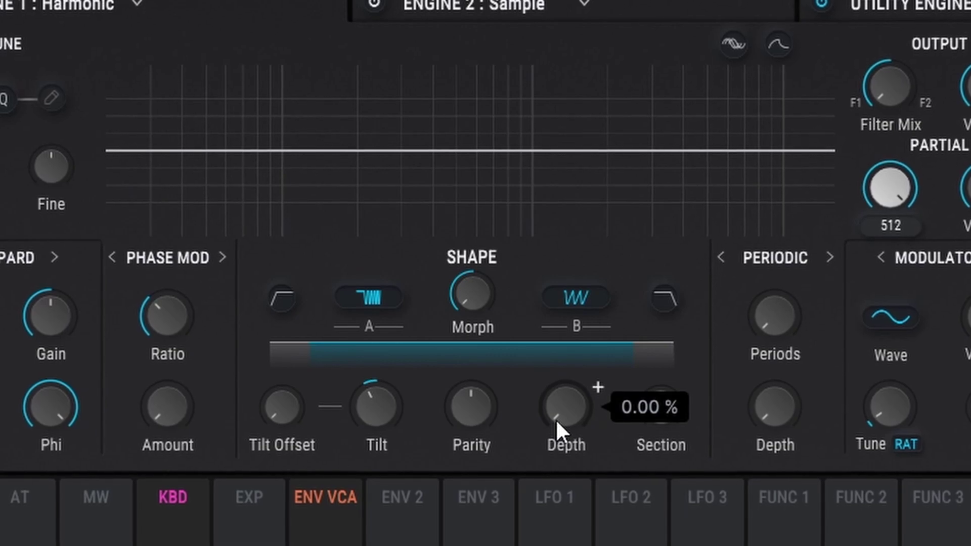
drag(557, 420, 586, 123)
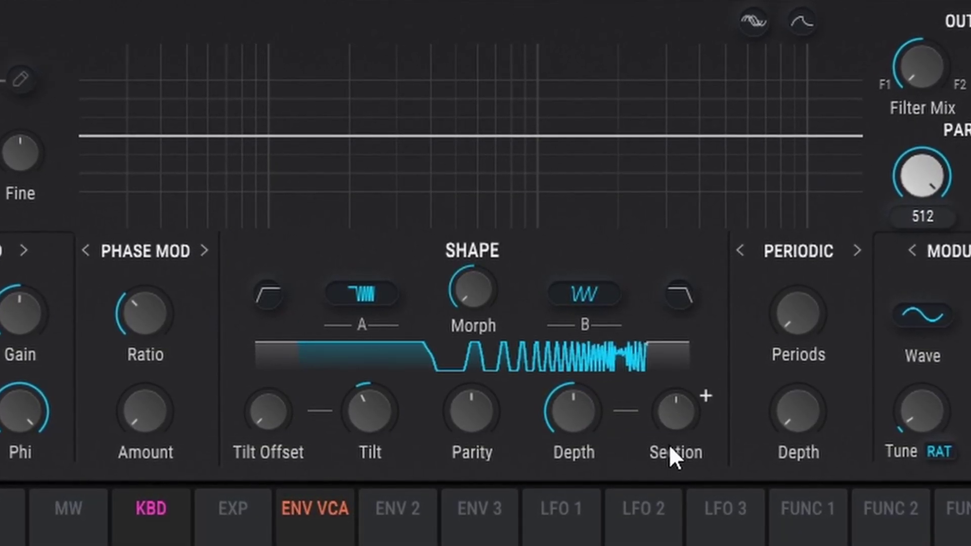
drag(681, 427, 681, 463)
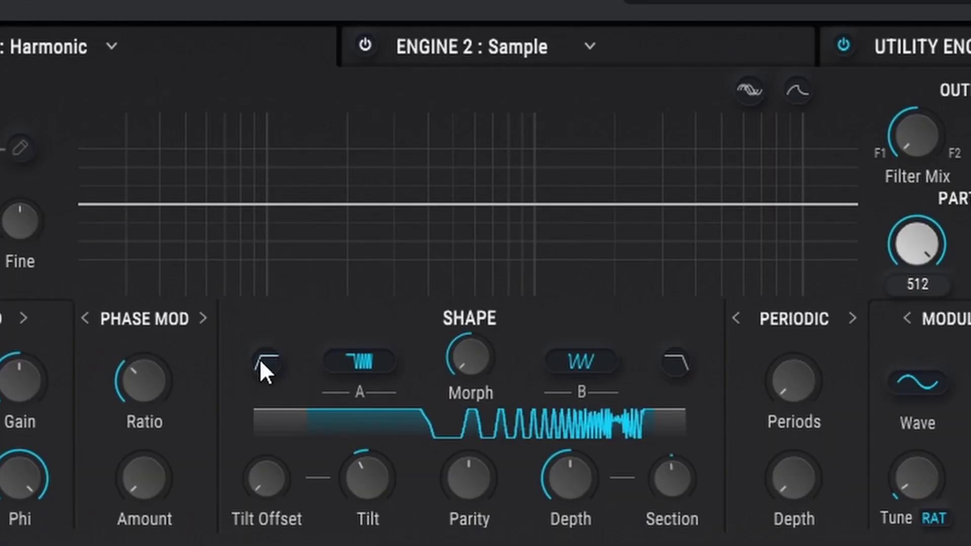
- Turn on the low and high roll-offs of the spectral shape, and raise the Morph between spectra A and B past the midpoint
click(341, 324)
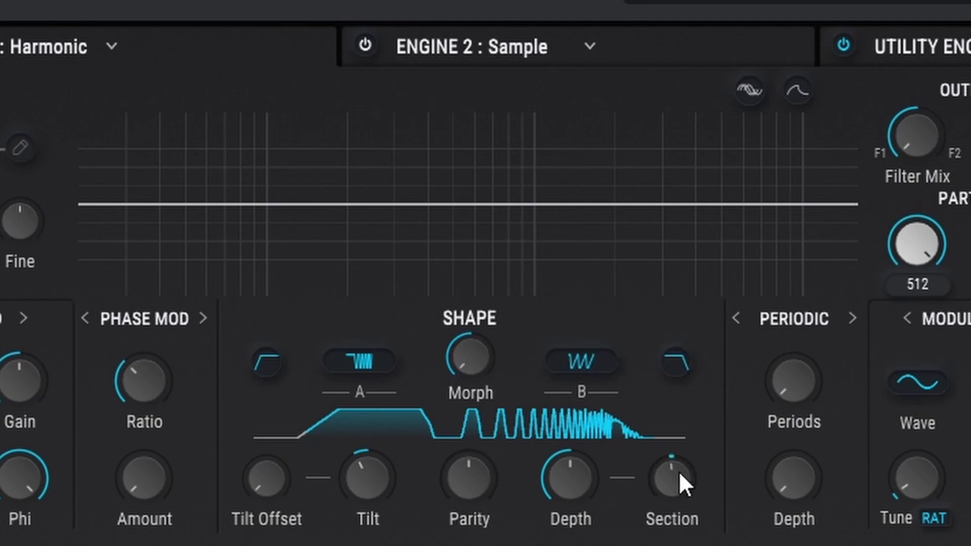
drag(462, 380, 461, 385)
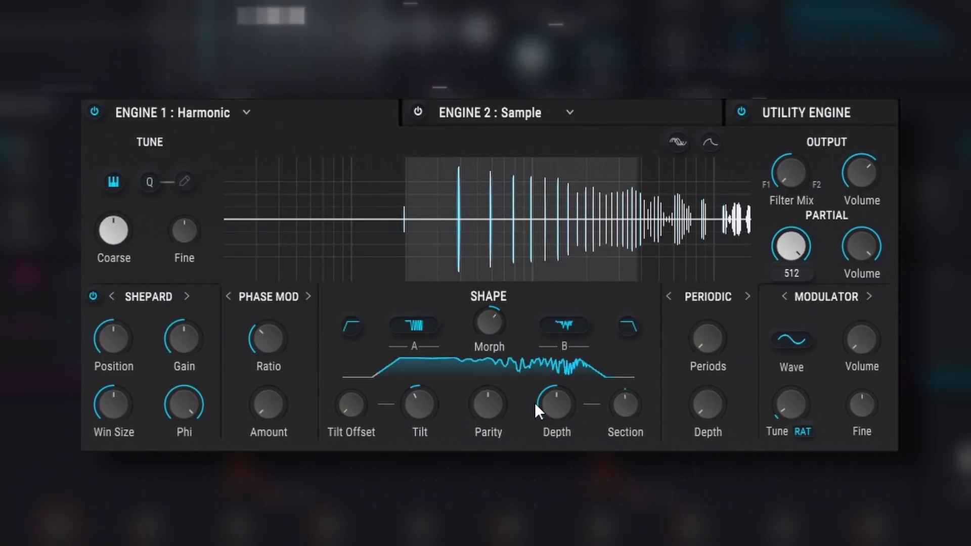
- Vary the spectral shape's Depth and Section, and adjust the Tilt around -0.200
drag(542, 482, 543, 476)
drag(557, 405, 627, 409)
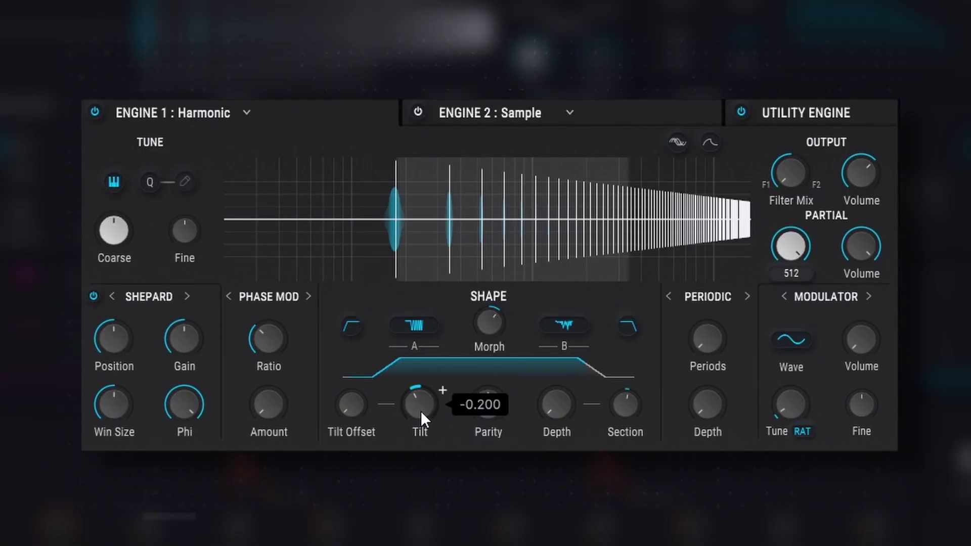
drag(372, 472, 372, 435)
drag(442, 391, 440, 396)
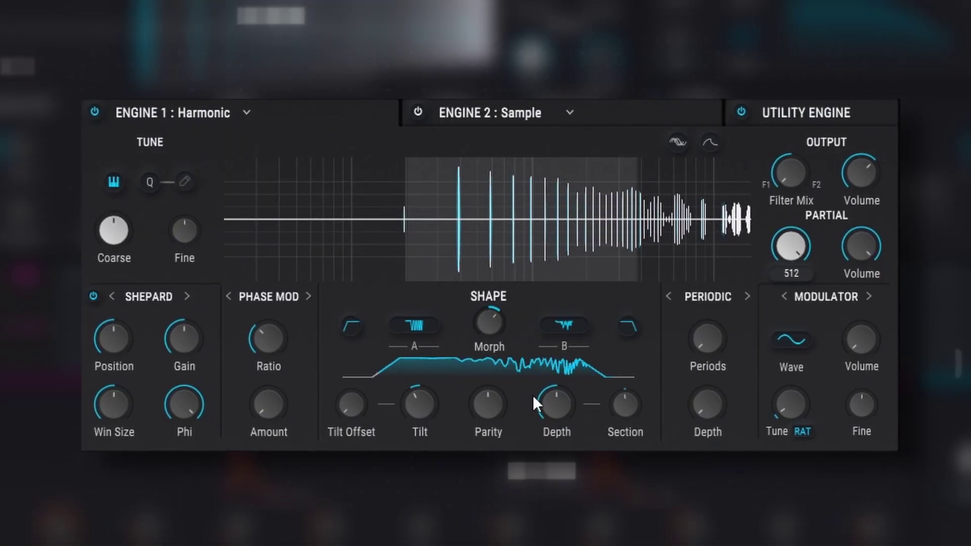
- Adjust the spectral shape's Depth again and shift its Section
drag(560, 454, 557, 408)
drag(627, 407, 649, 400)
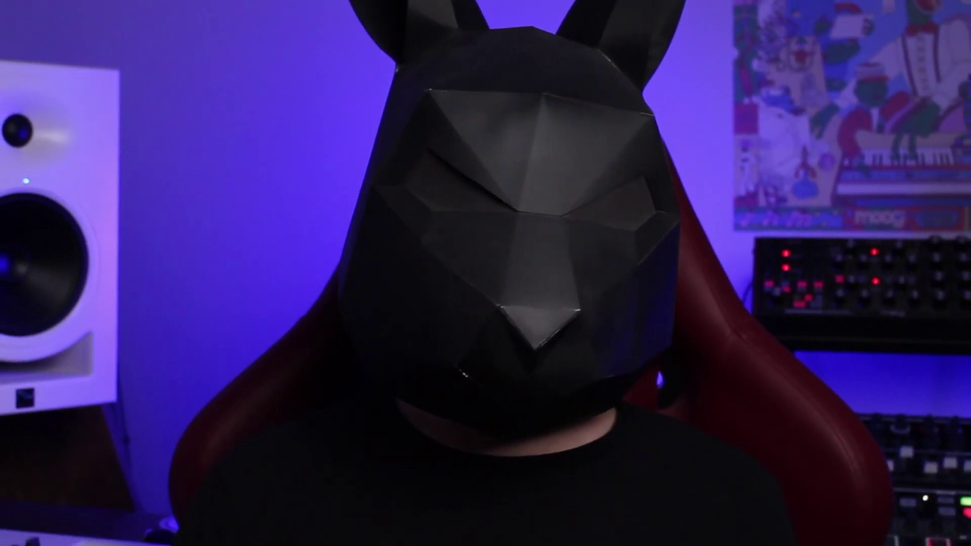